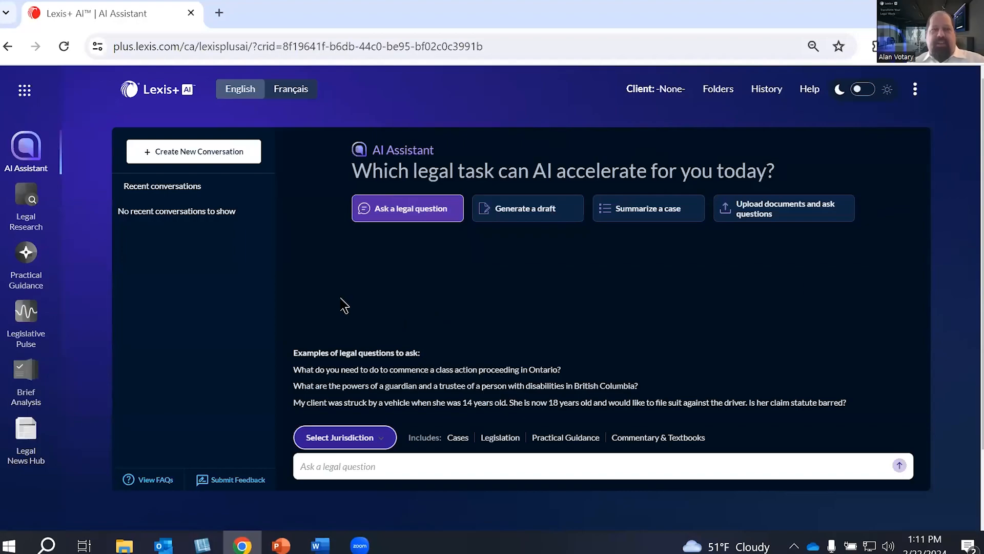
Set the jurisdiction for the legal question to Ontario
key(alt+Tab)
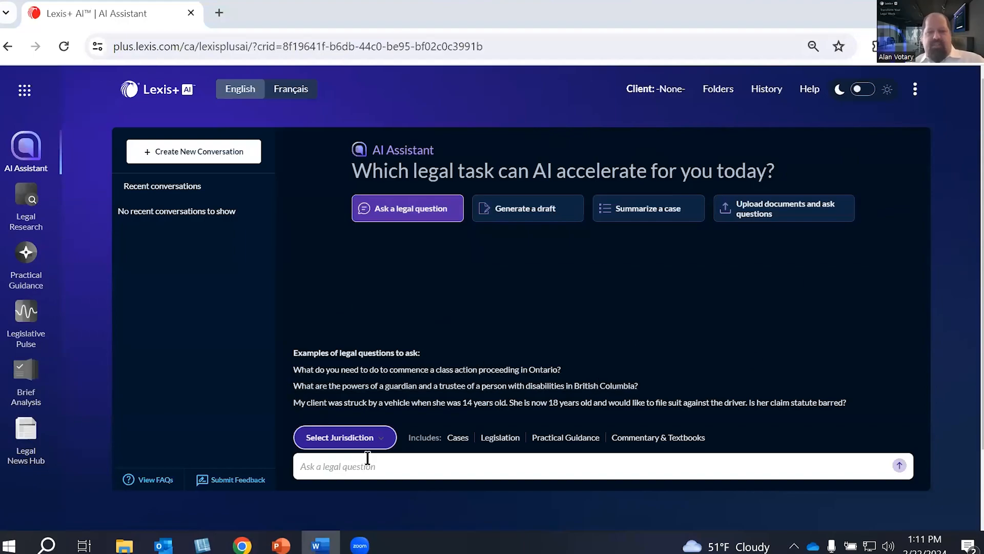
click(395, 464)
click(354, 436)
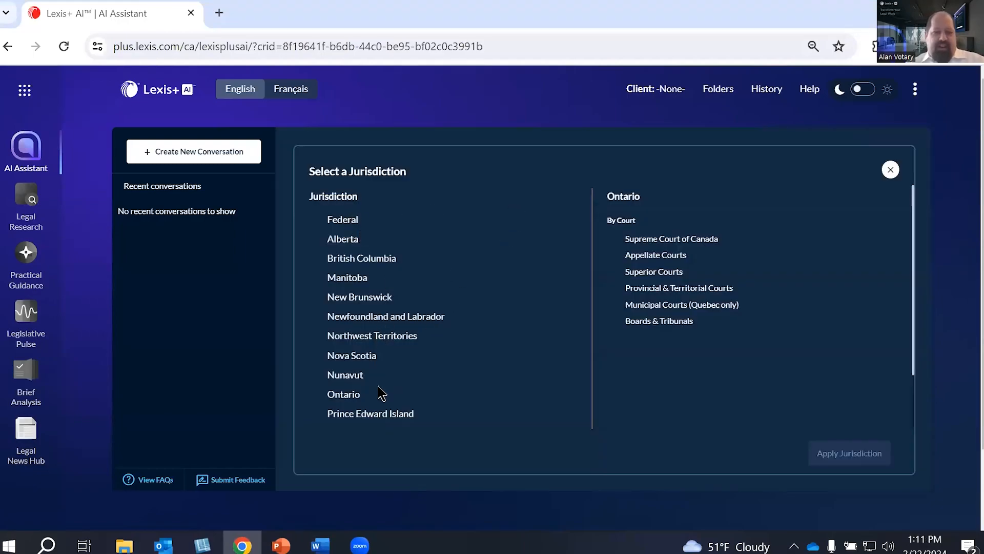
click(354, 396)
click(848, 457)
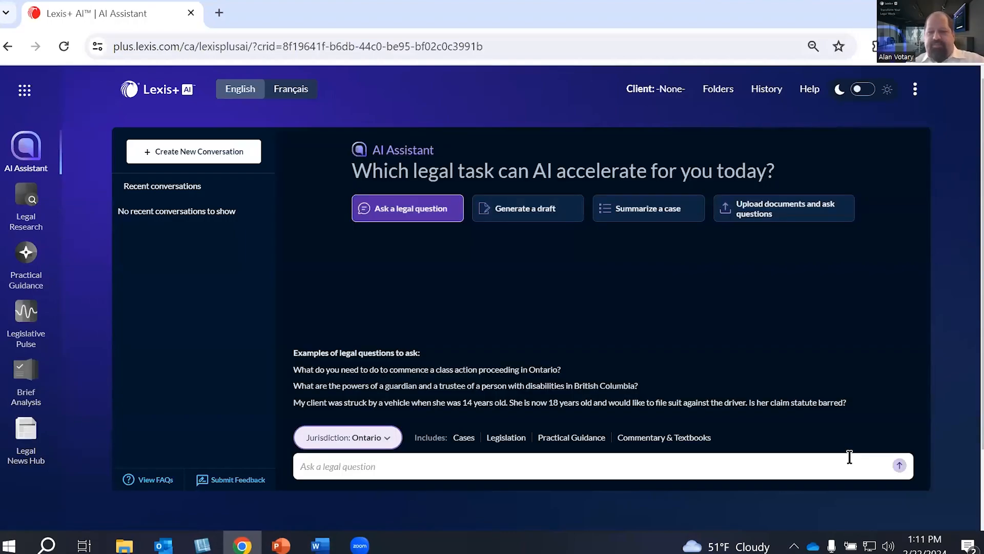
Ask the legal question "My client is looking for a new job in Ontario. Are non-compete agreements legal and enforceable there?"
click(341, 476)
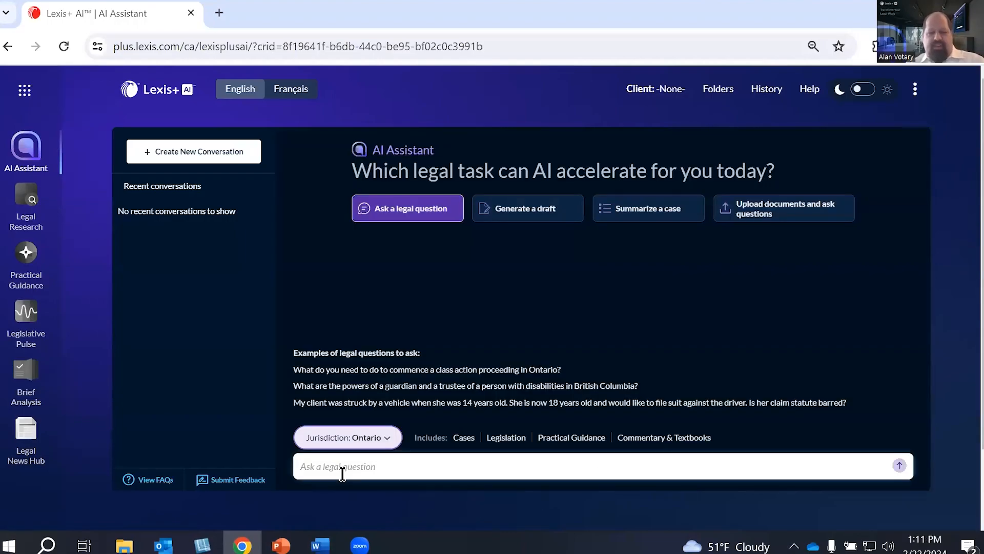
text(My client is looking for a new job in Ontario. Are non-compete agreements legal and enforceable there?)
click(899, 466)
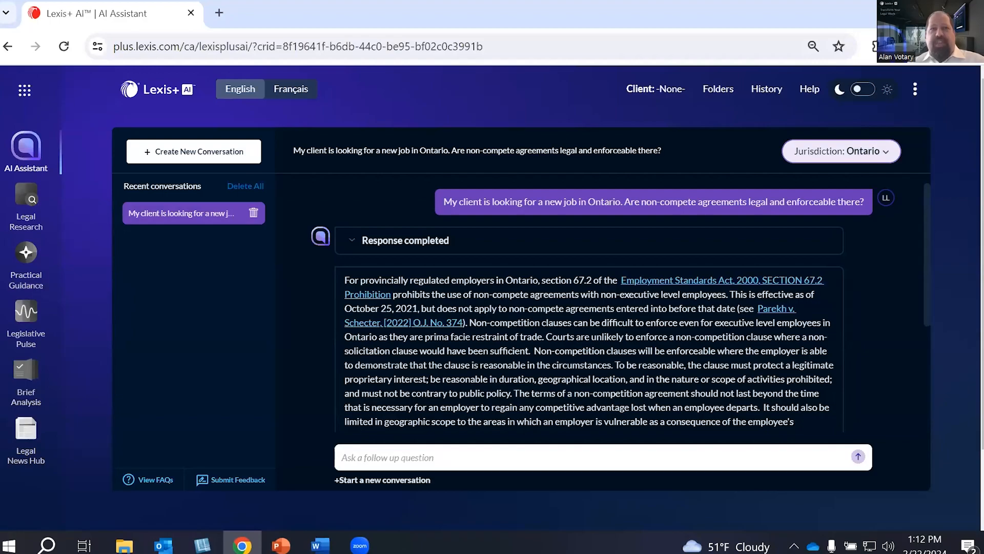
Open the Employment Standards Act, 2000, Section 67.2 Prohibition source cited in the answer and read the section's text
scroll(652, 292, down, 3)
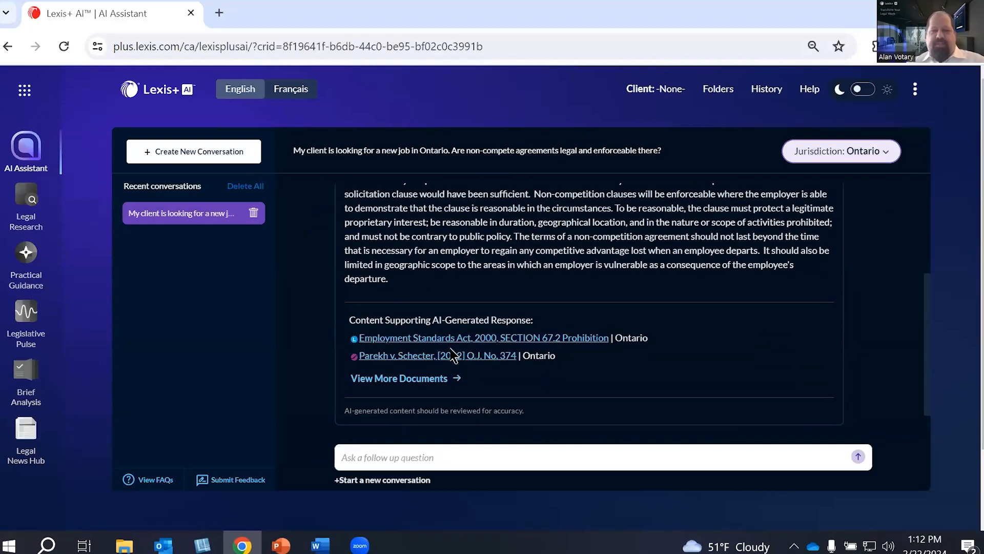
click(435, 337)
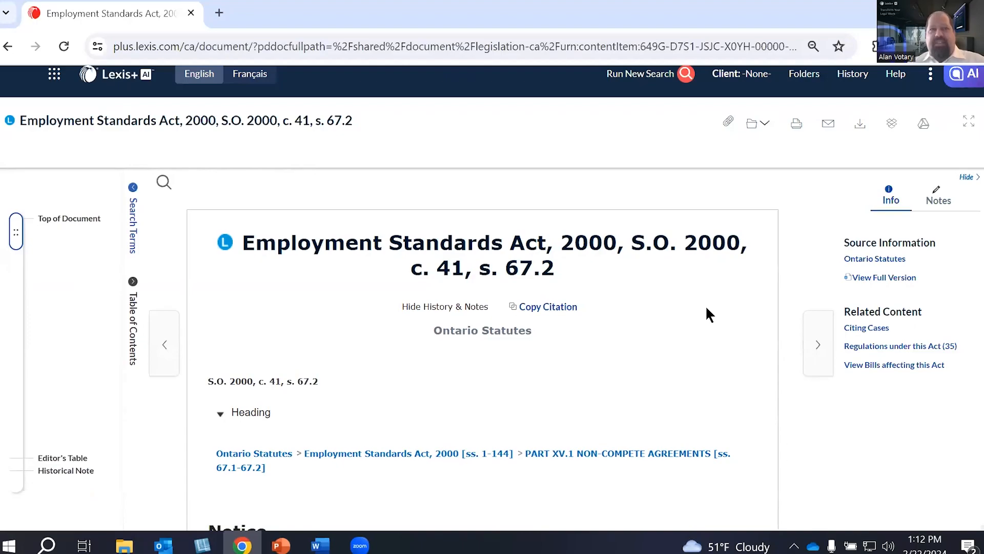
scroll(706, 306, down, 10)
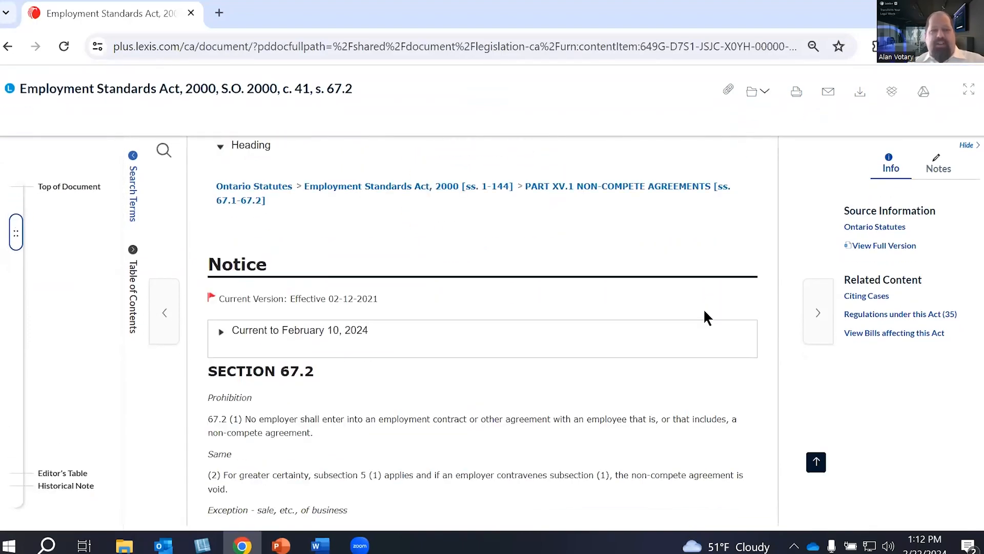
scroll(704, 309, up, 10)
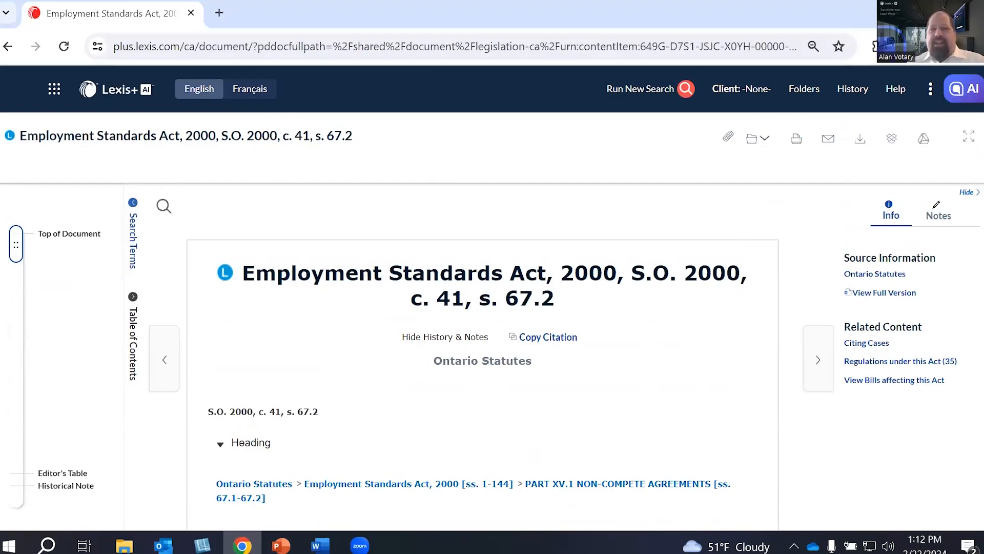
View the AI Assistant conversation beside the statute, close it, and return to the full conversation page
click(964, 90)
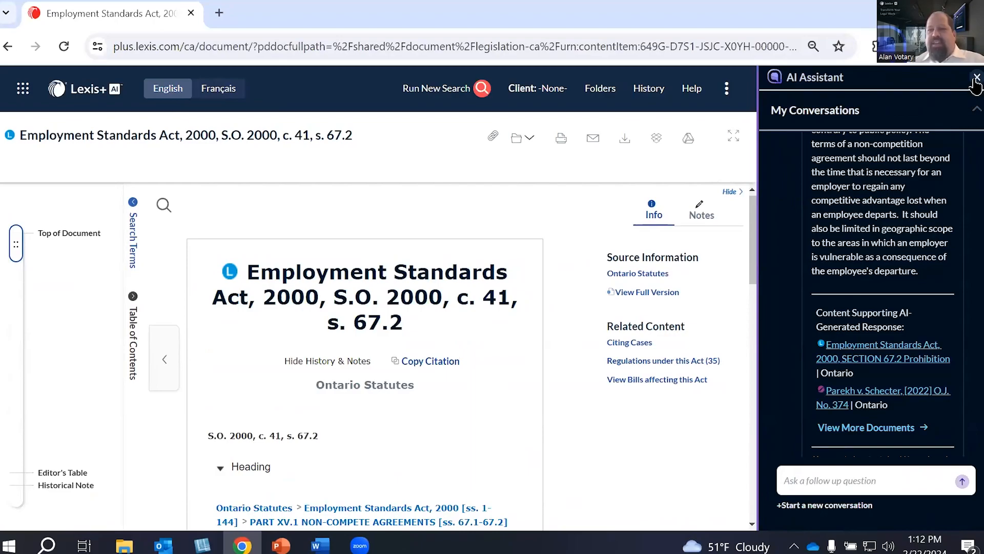
click(976, 81)
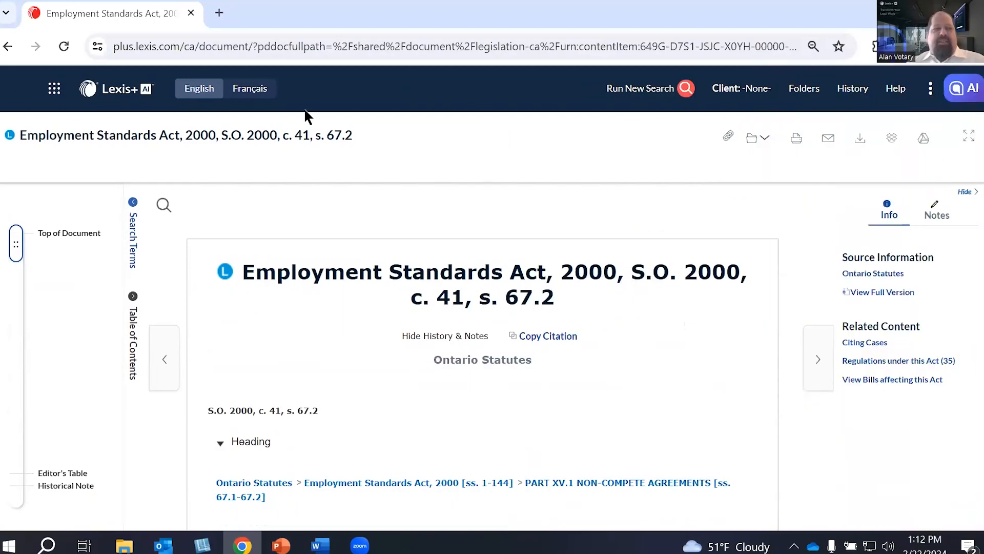
click(126, 92)
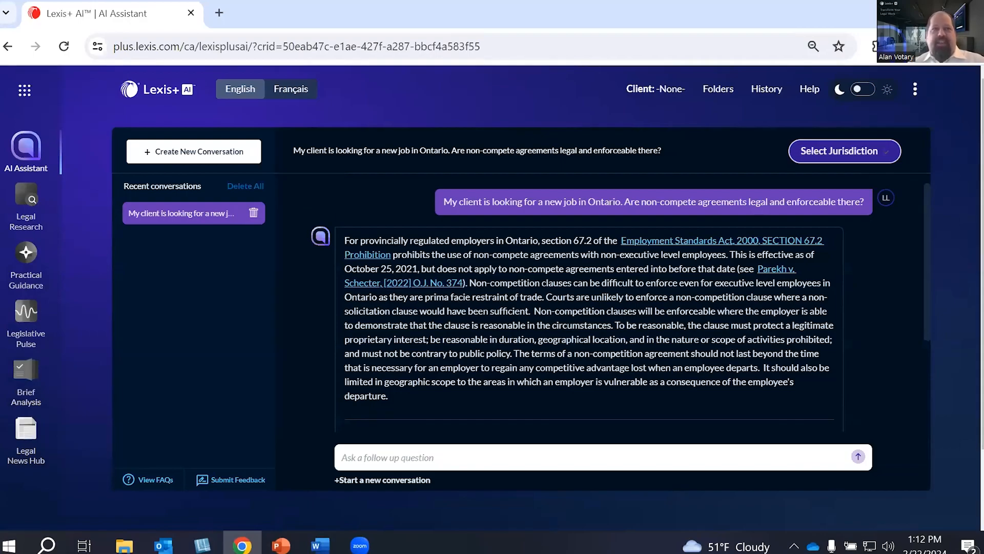
Ask the follow-up question "When is a non-competition clause considered reasonable with respect to duration and geographic location?"
key(alt+Tab)
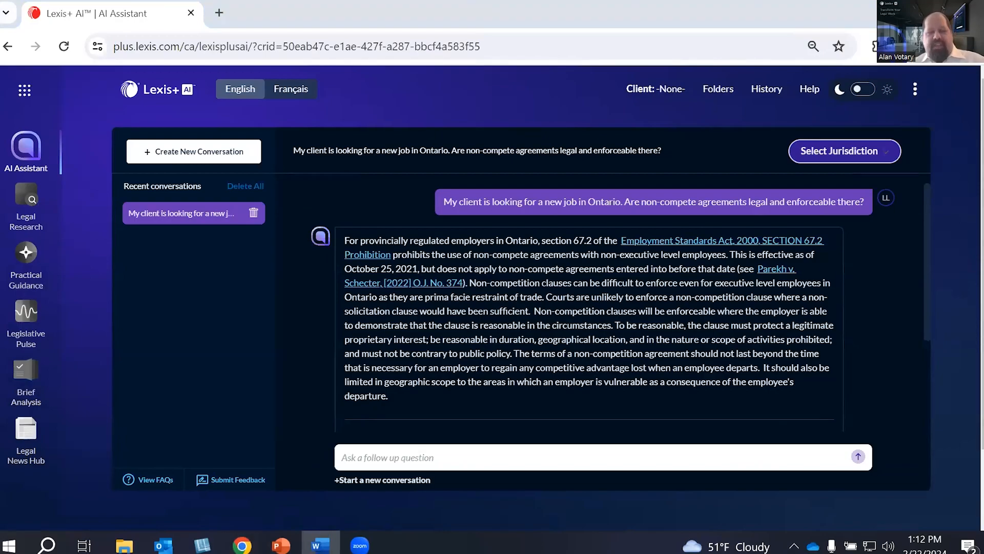
click(382, 459)
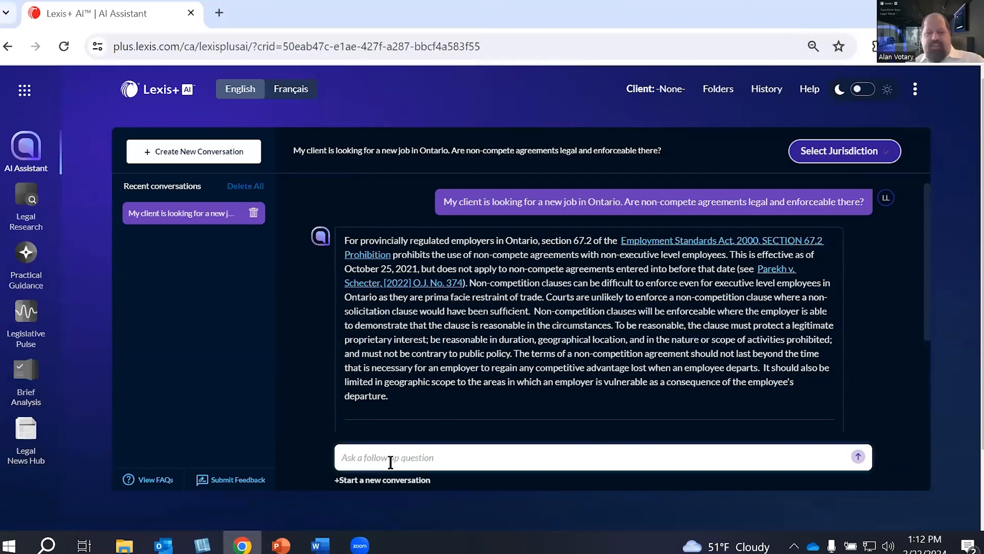
text(When is a non-competition clause considered reasonable with respect to duration and geographic location?)
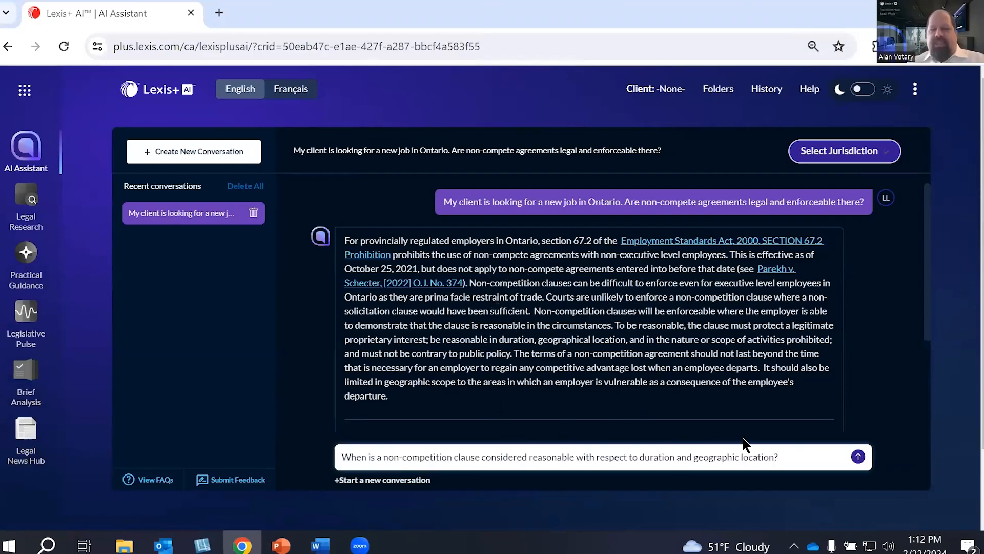
click(859, 457)
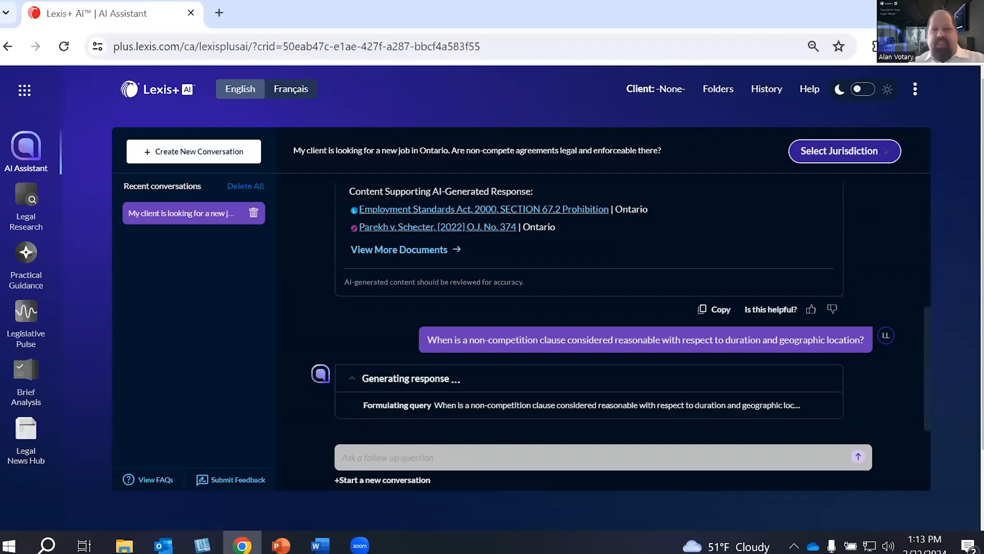
scroll(615, 379, down, 2)
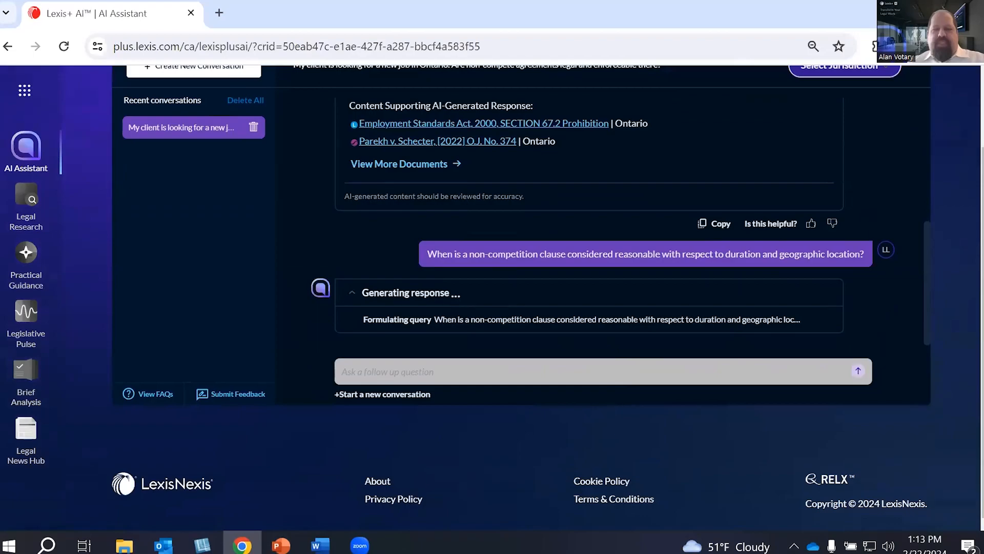
scroll(975, 308, up, 2)
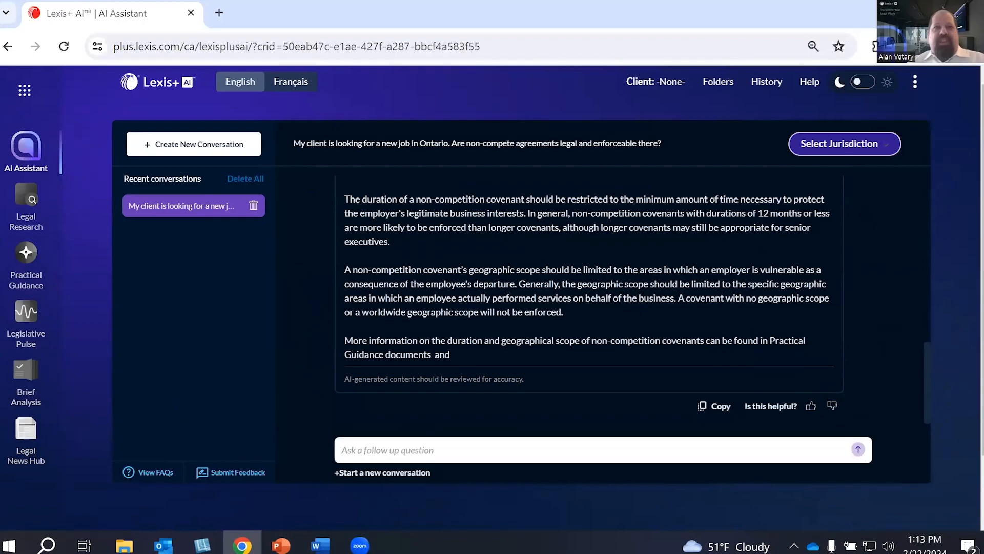
In a new conversation, generate a client email draft detailing under what circumstances a non-compete agreement will be enforceable against a non-executive level employee in Ontario
click(373, 472)
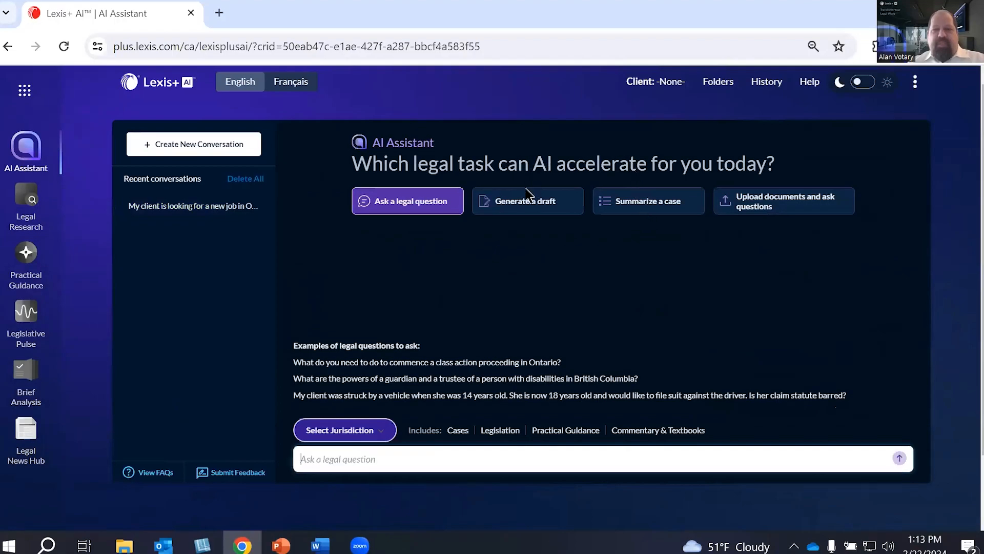
click(518, 210)
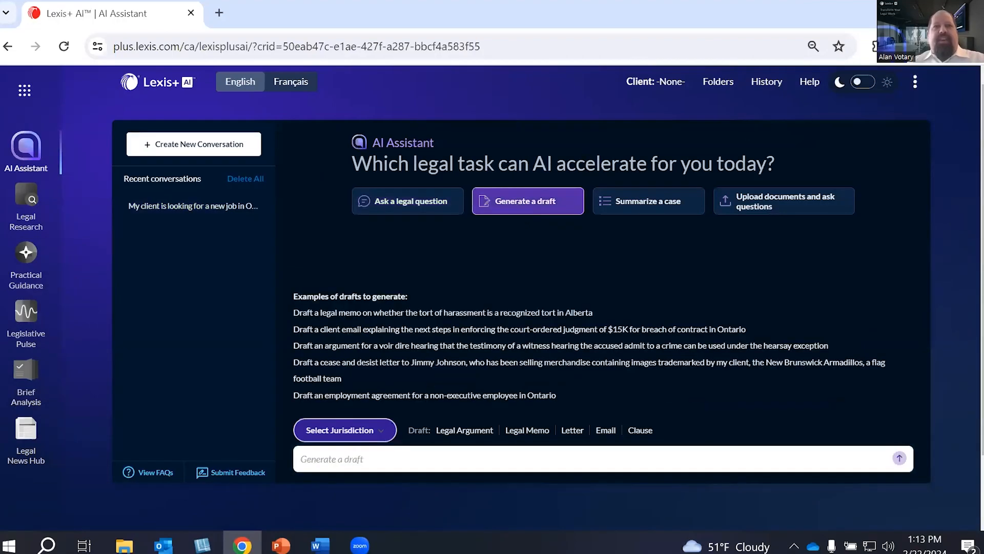
click(320, 545)
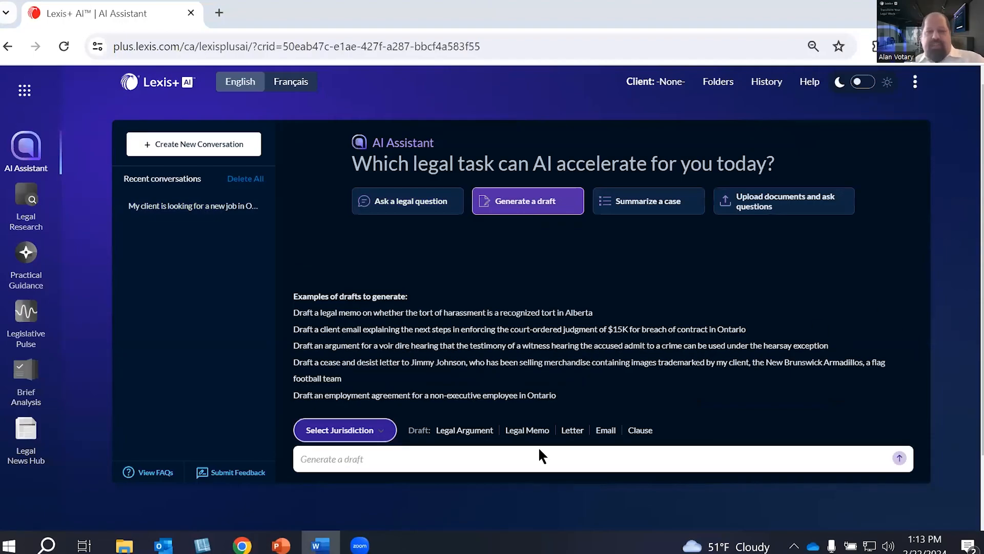
click(512, 460)
text(Draft a client email detailing under what circumstances a non-compete agreement will be enforceable against a non-executive level employee in Ontario.)
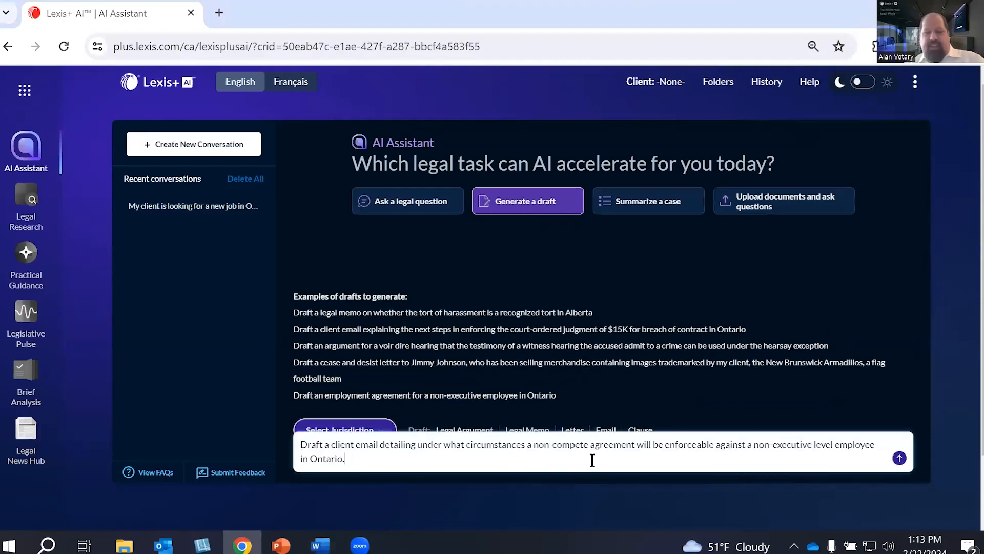
click(899, 458)
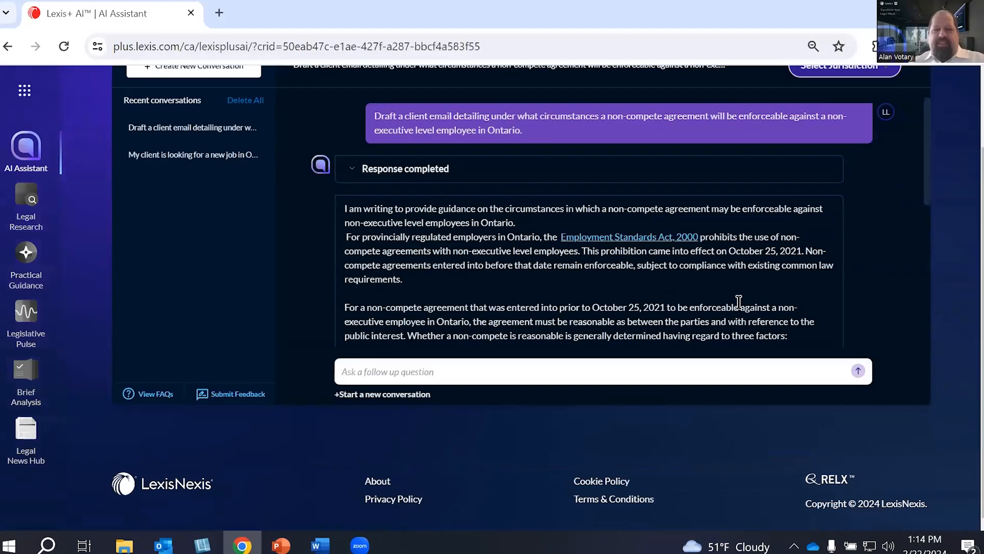
scroll(733, 287, down, 5)
scroll(731, 265, down, 3)
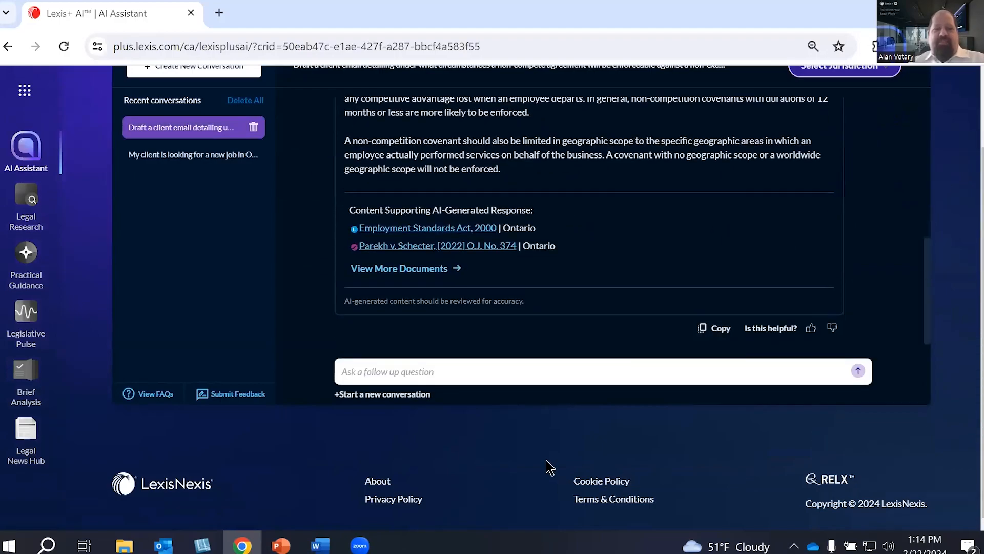
In a new conversation, generate a case summary with "Summarize Parekh v. Schecter, [2022] O.J. No. 374 (S.C.J.)" and read through it
click(403, 397)
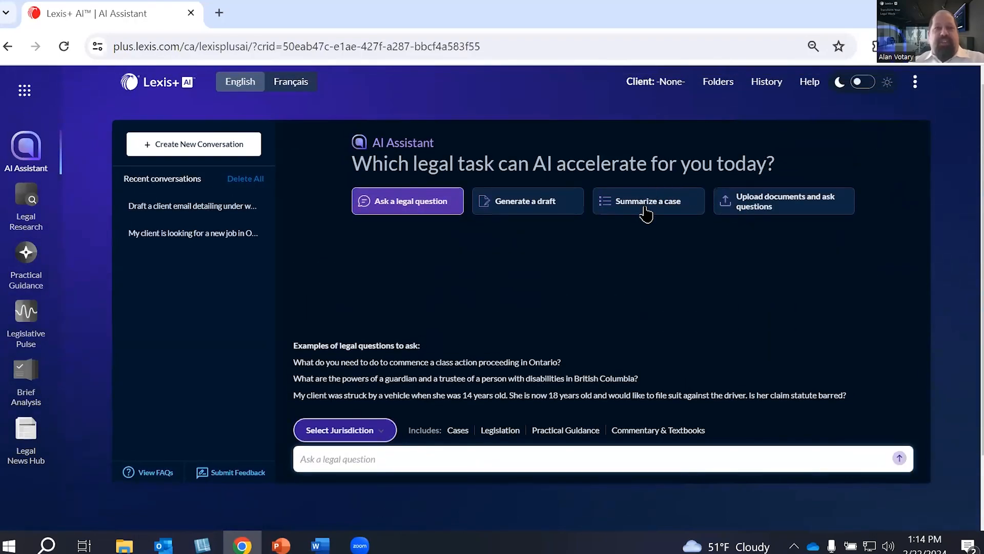
click(647, 211)
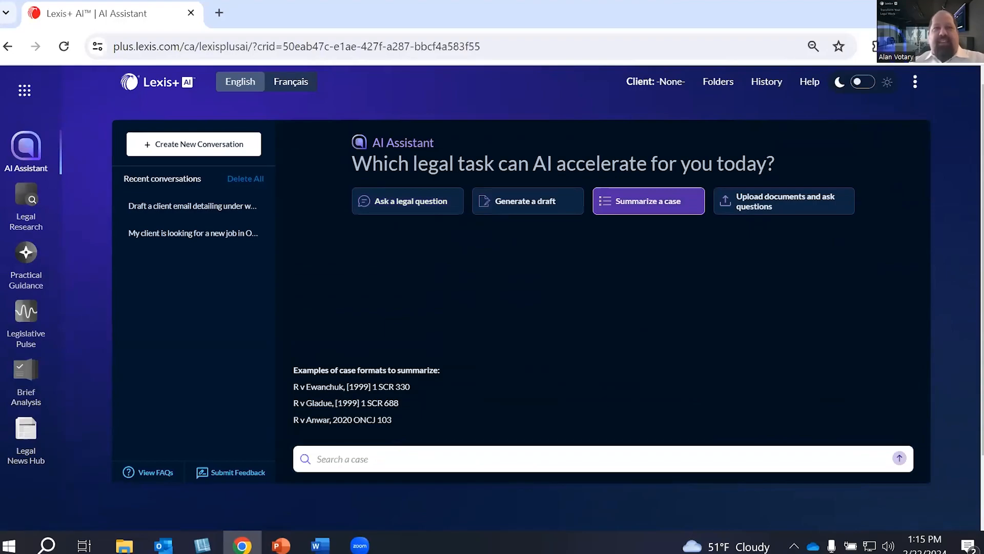
key(alt+Tab)
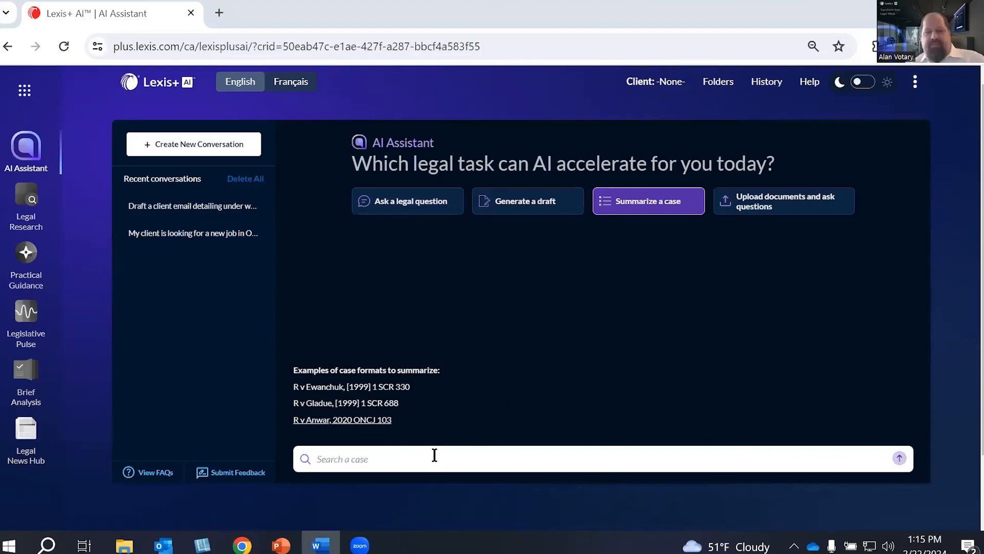
click(391, 465)
text(Summarize Parekh v. Schecter, [2022] O.J. No. 374 (S.C.J.))
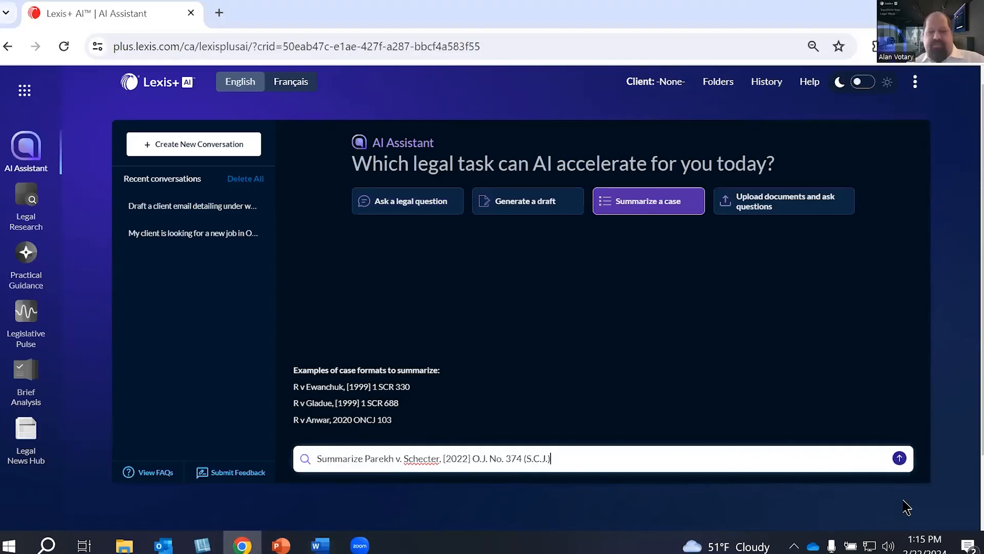
click(899, 458)
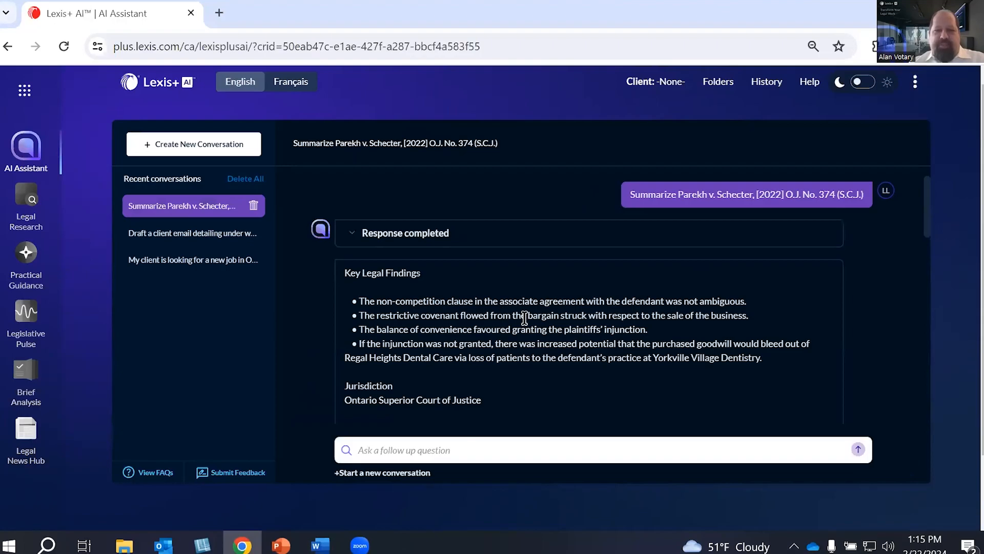
scroll(524, 318, down, 3)
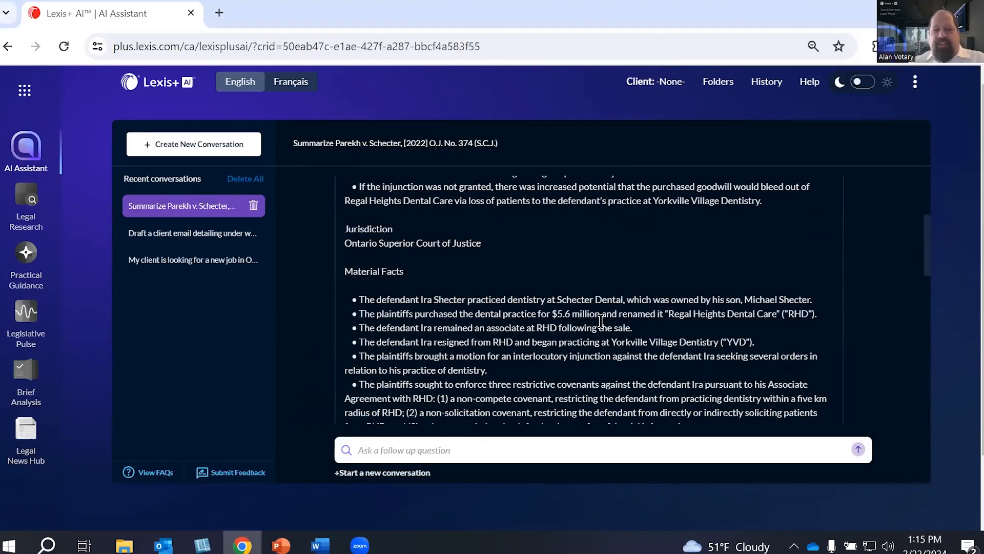
scroll(601, 321, down, 5)
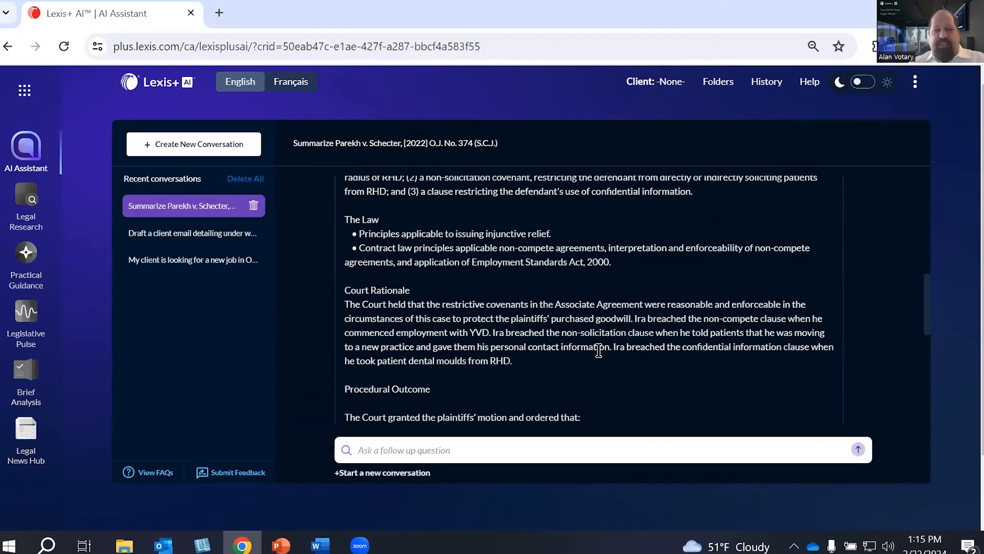
scroll(599, 352, down, 8)
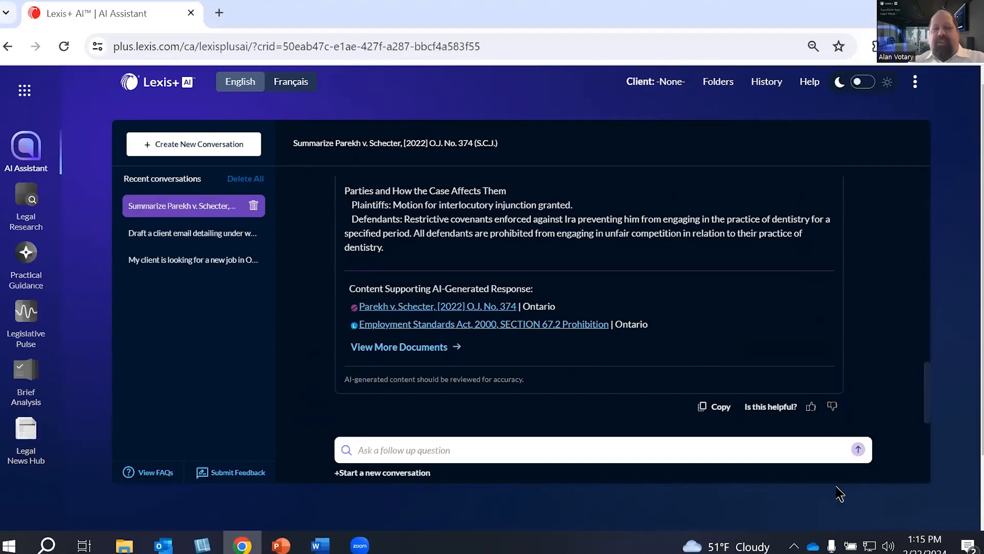
In a new conversation, upload the Factum of the Defendant (Respondent) and Factum of the Plaintiff (Moving Party) documents and choose to ask questions about them
click(368, 472)
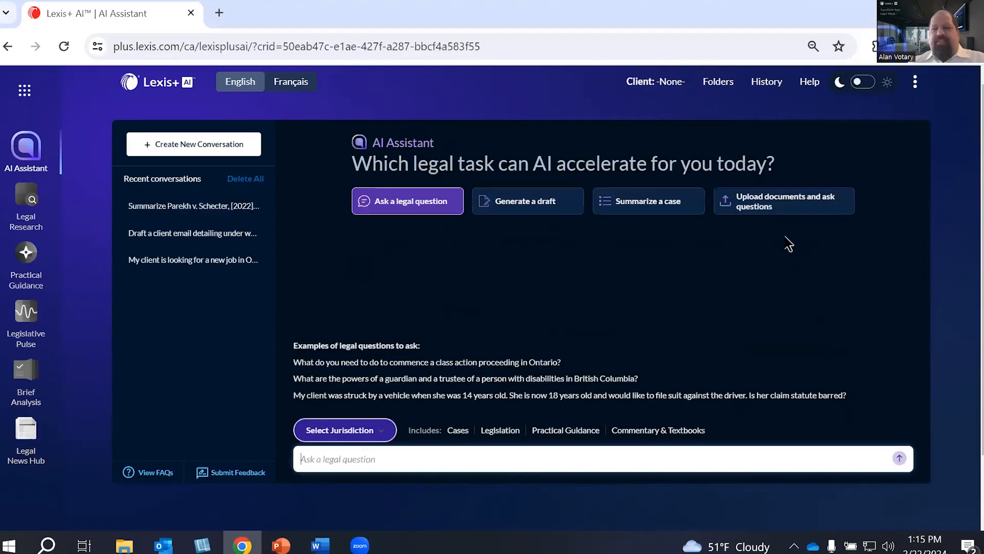
click(783, 205)
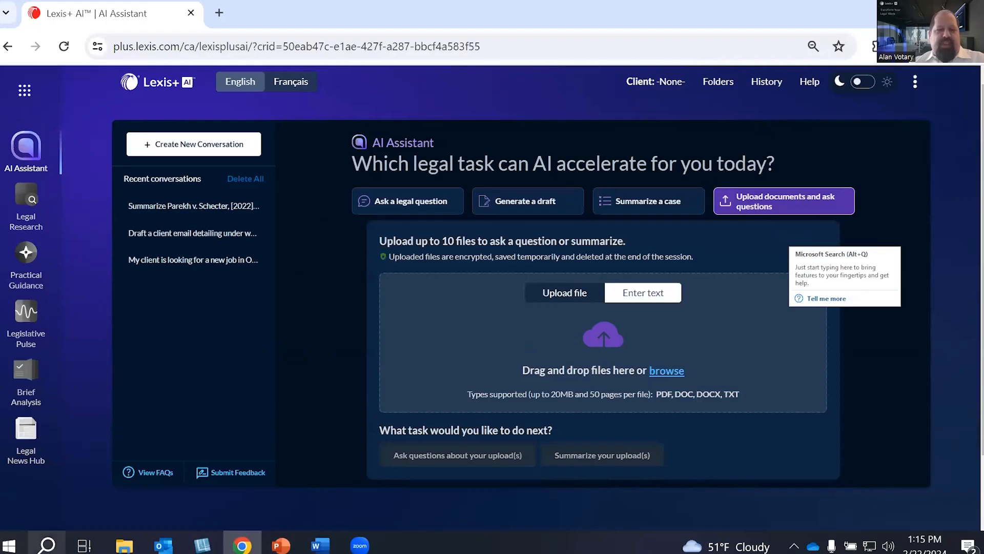
click(124, 544)
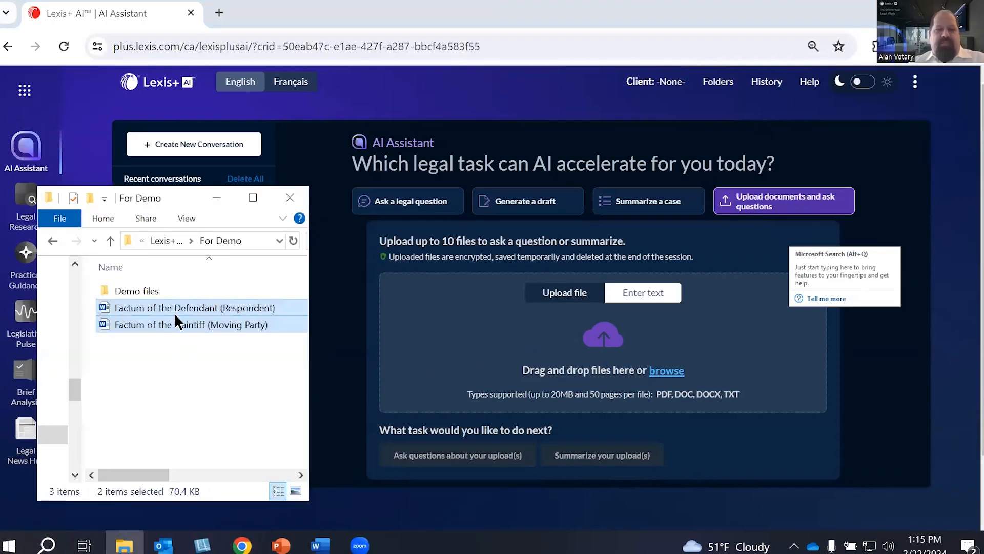
drag(174, 312, 689, 370)
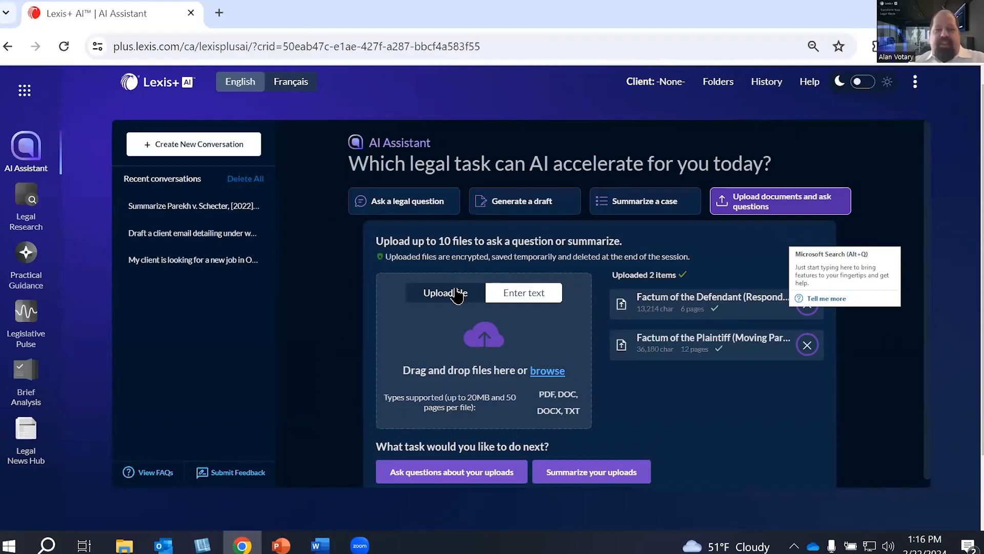
click(466, 481)
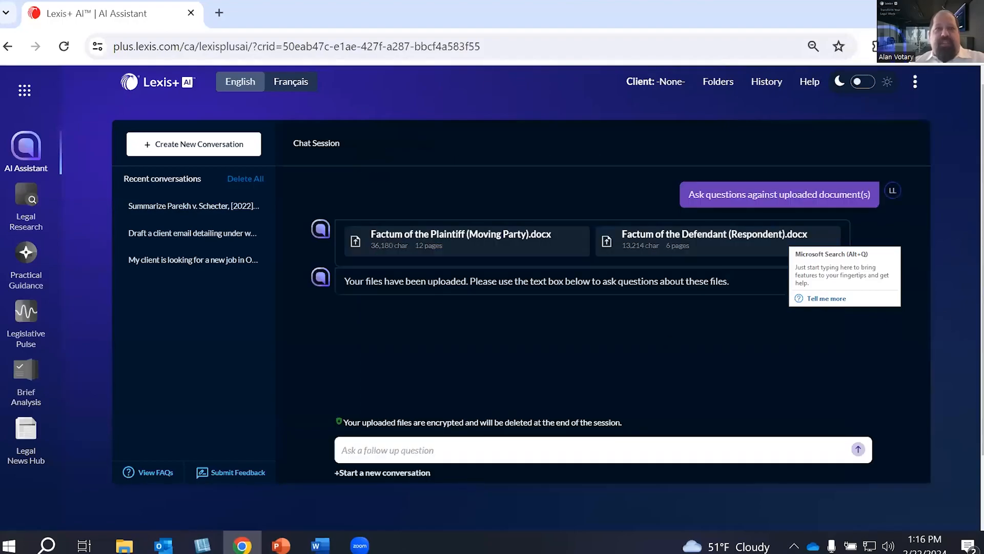
Ask about the uploaded factums: "Are these files similar to other publicly available documents"
key(alt+Tab)
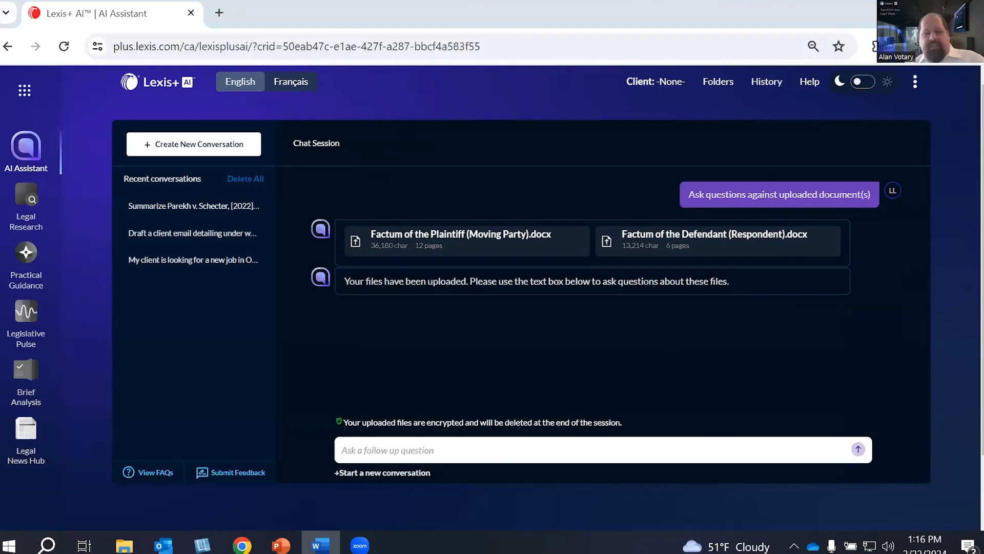
click(410, 443)
text(Are these files similar to other publicly available documents)
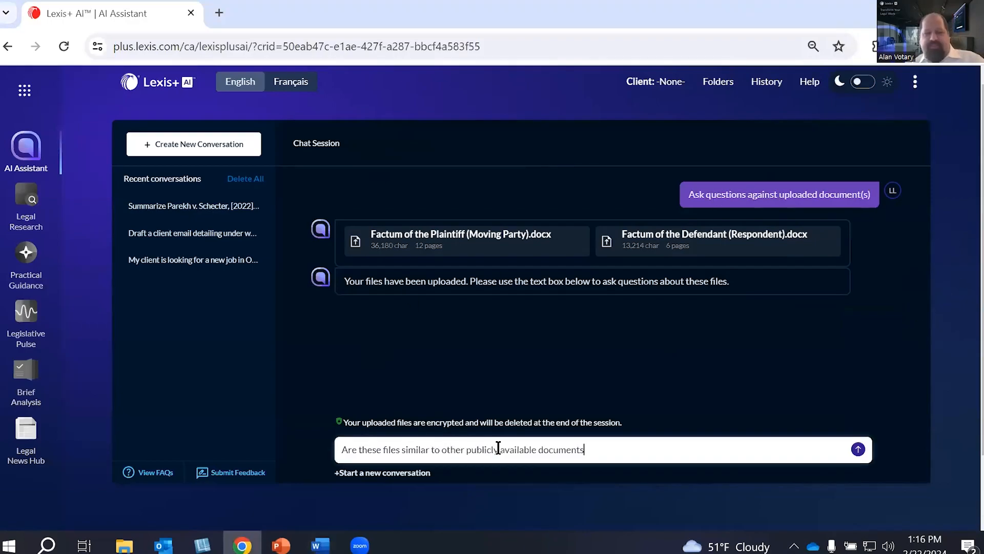
click(857, 448)
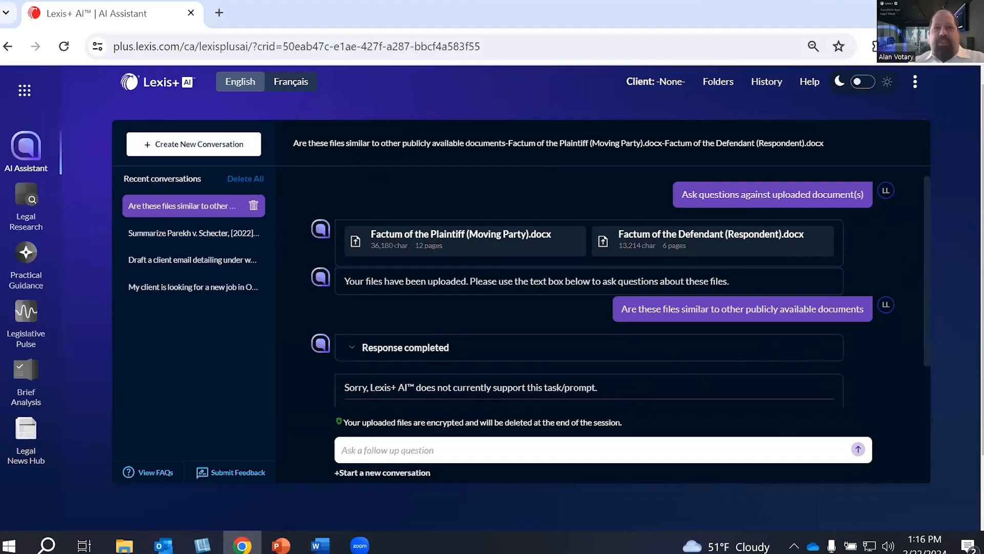
Ask the follow-up question "What are the main arguments?" about the uploaded factums and read through the answer
click(320, 545)
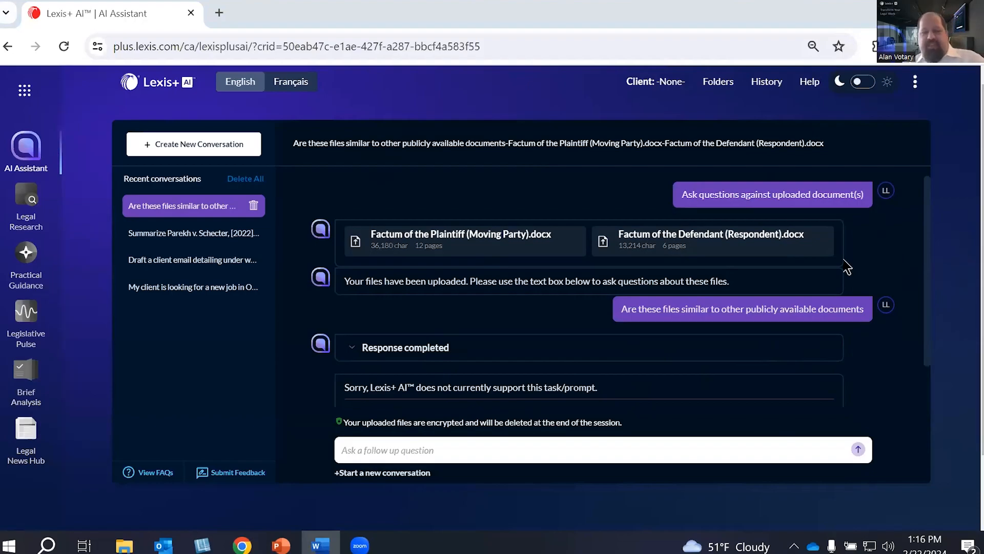
click(376, 449)
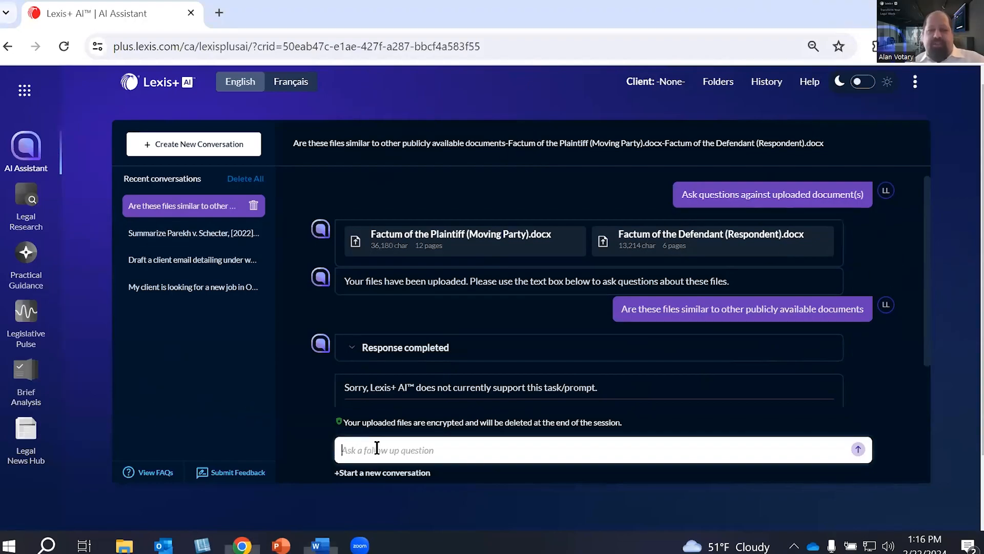
text(What are the main arguments?)
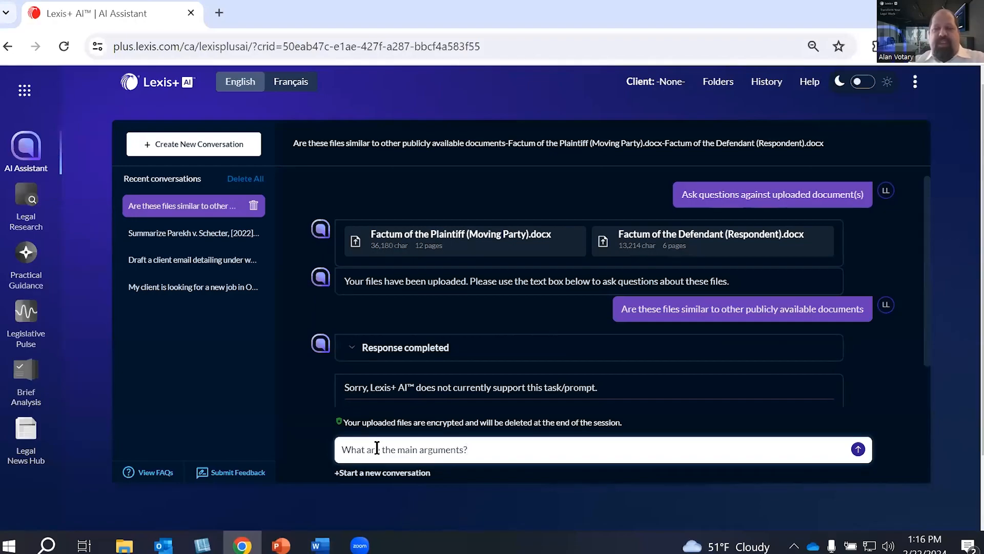
key(Return)
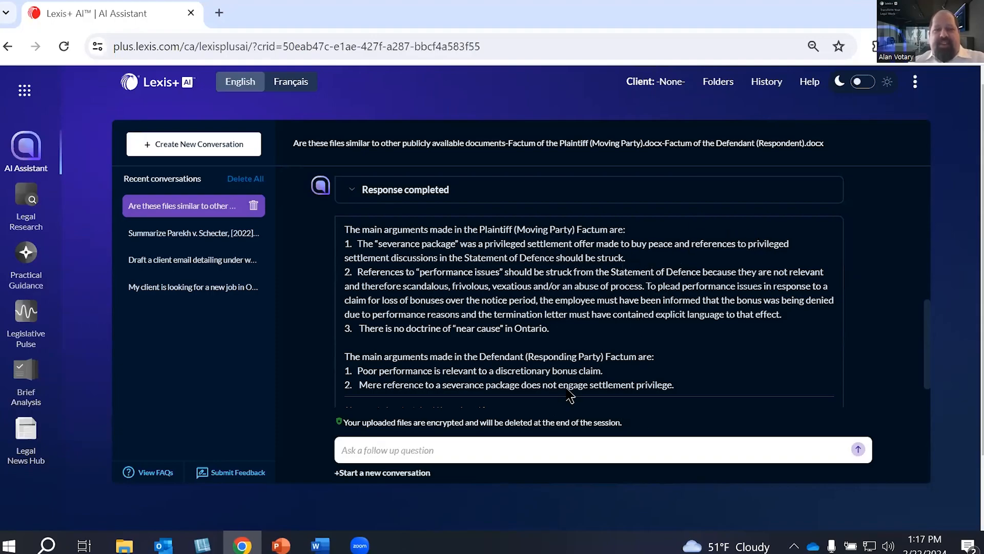
scroll(608, 379, down, 3)
scroll(608, 376, down, 1)
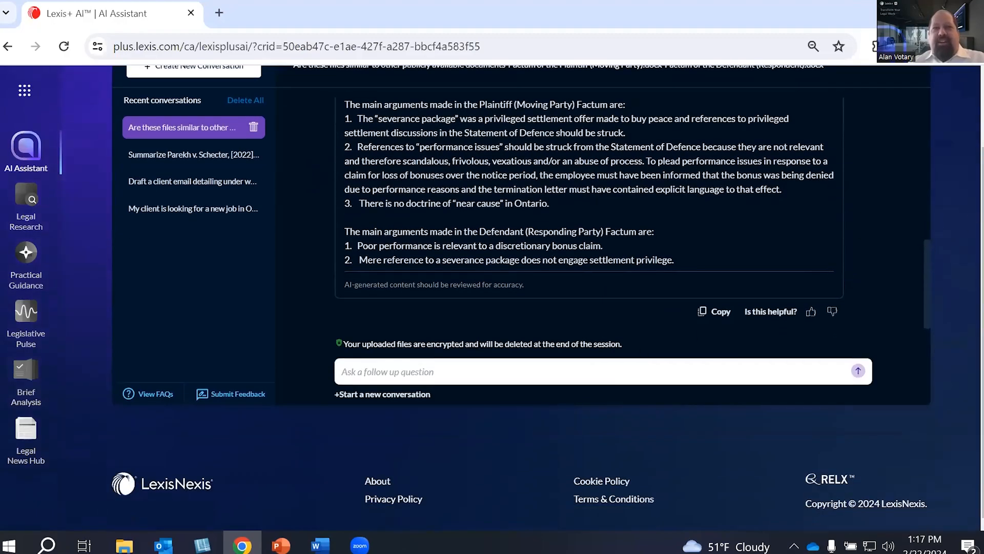
scroll(116, 194, up, 3)
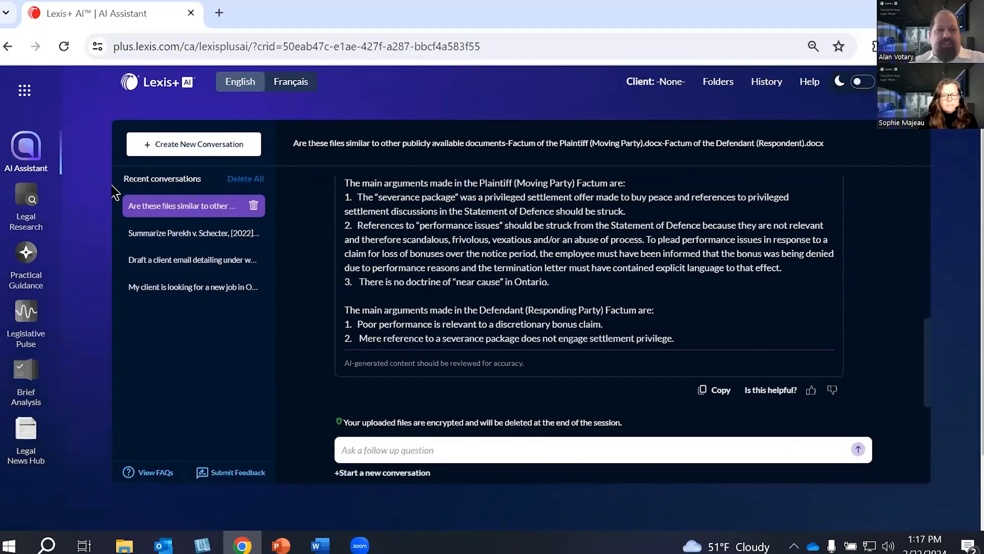
Switch the interface language to French and look over the factum conversation
click(285, 87)
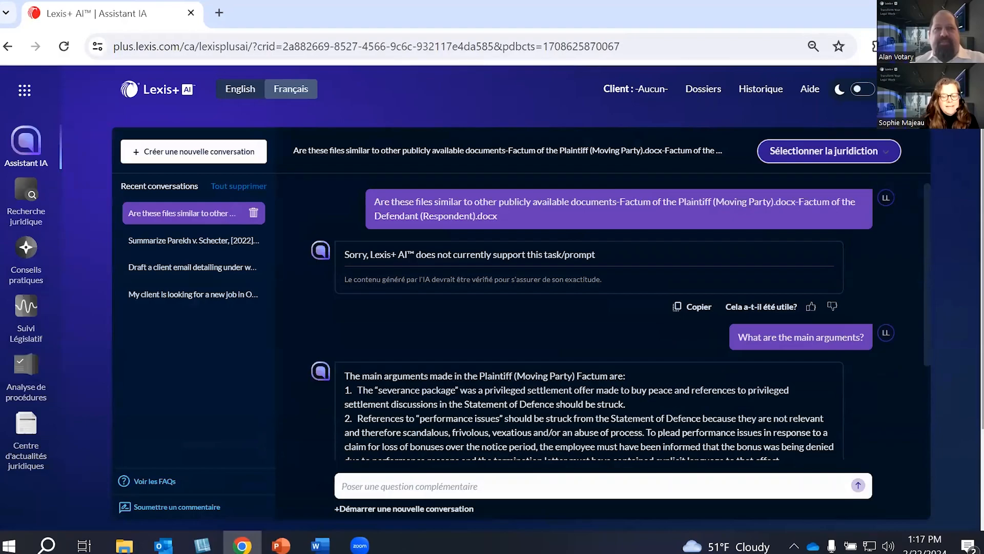
click(320, 545)
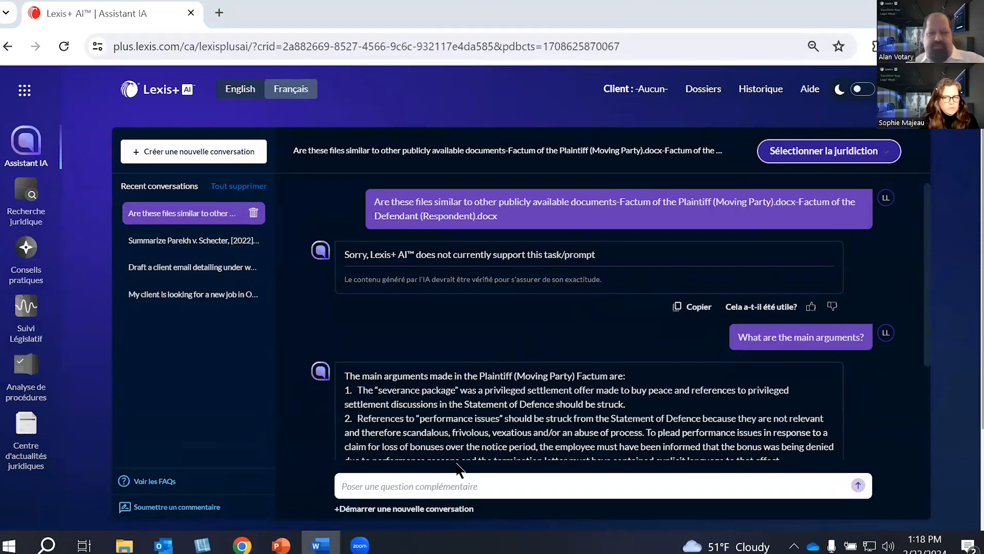
scroll(681, 413, down, 3)
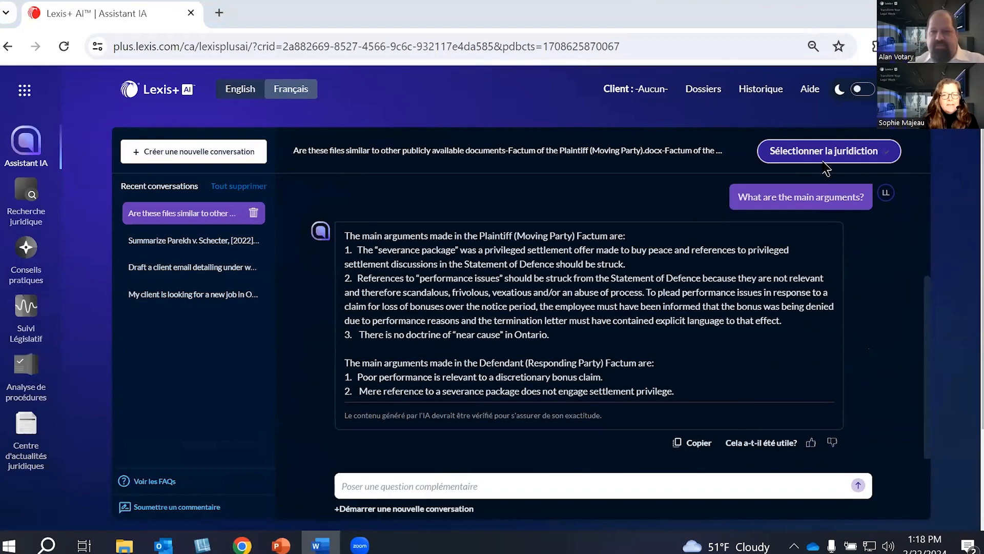
Start a new conversation and apply Québec as the jurisdiction for a legal question
click(422, 509)
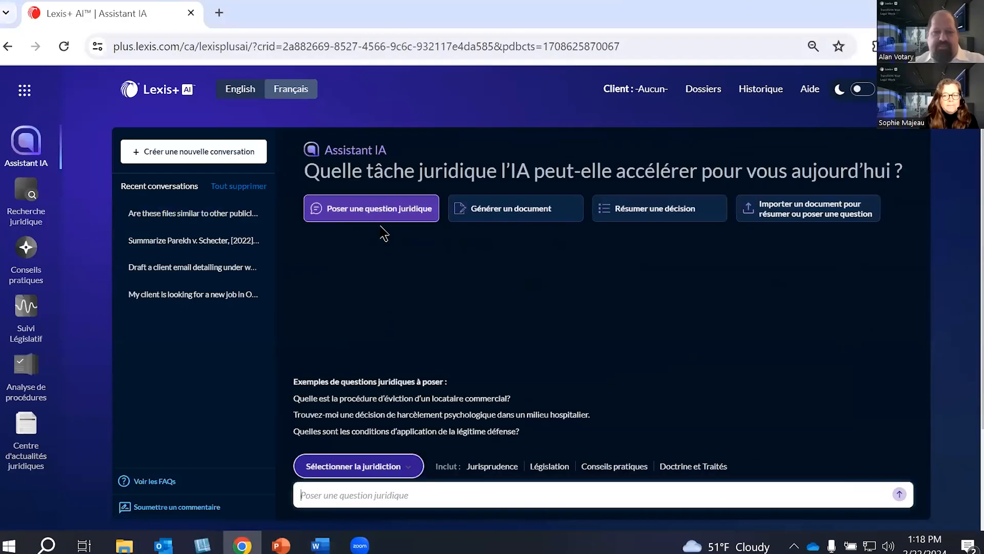
click(359, 469)
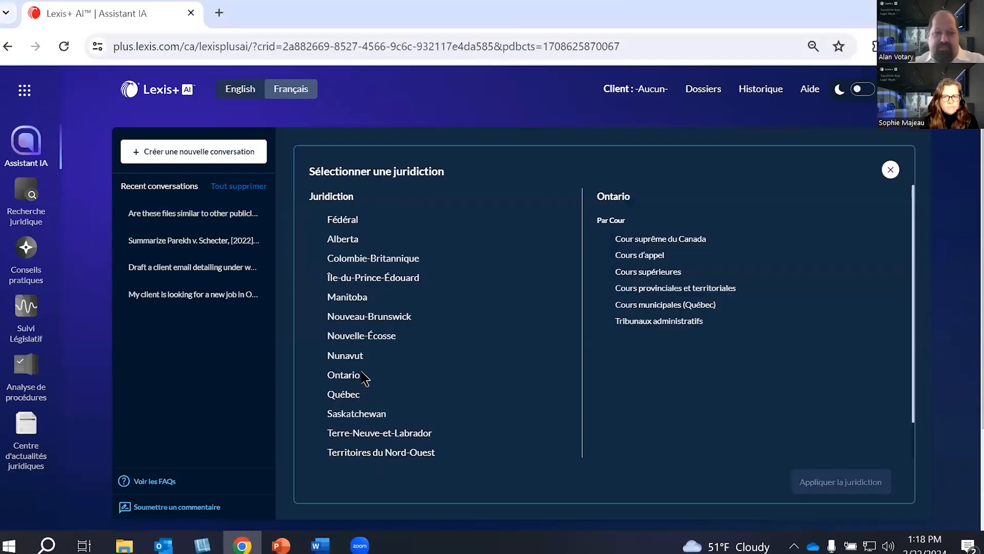
click(344, 395)
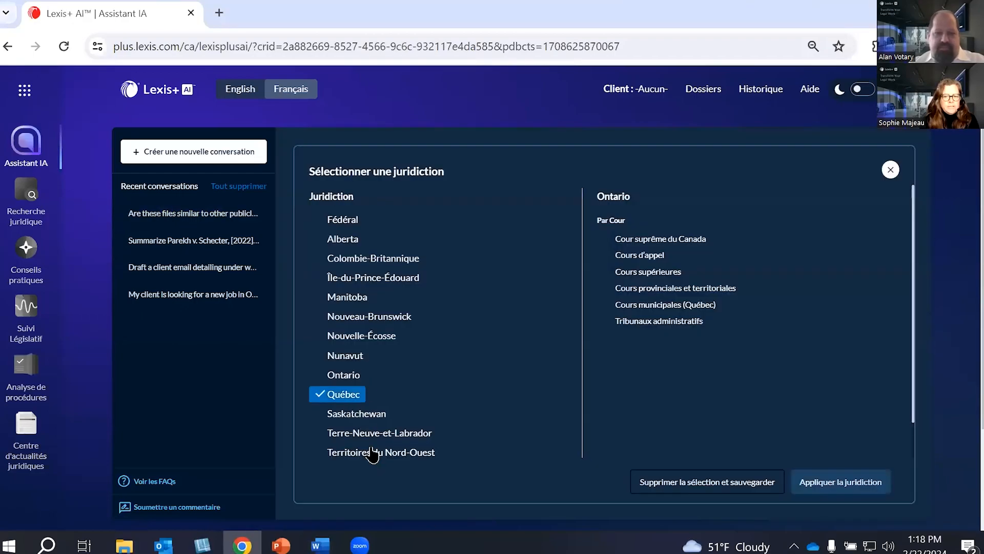
click(834, 487)
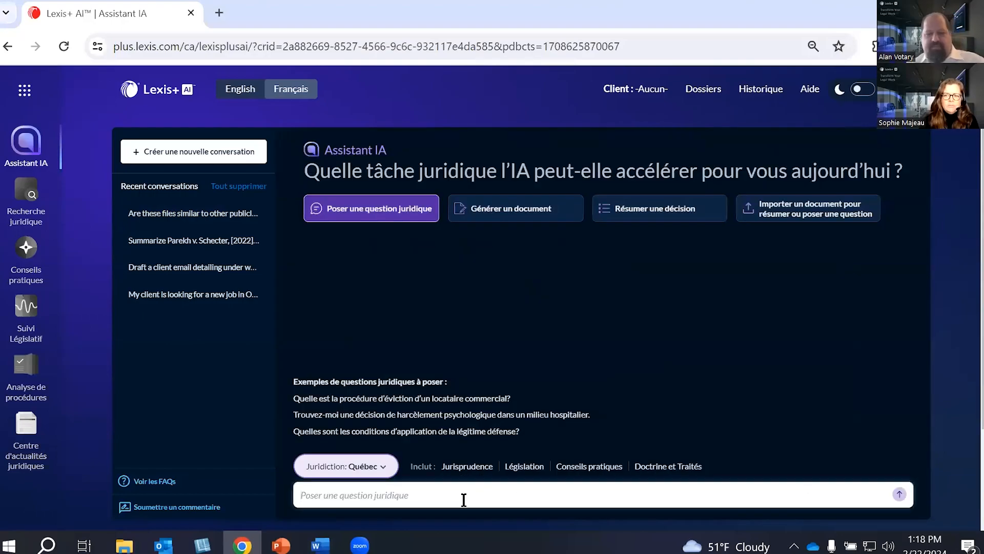
Ask "Mon client se cherche un nouvel emploi au Québec. Est-ce que les clauses de non-concurrence dans un contrat de travail au Québec sont légales et exécutoires?"
click(464, 496)
text(Mon client se cherche un nouvel emploi au Québec. Est-ce que les clauses de non-concurrence dans un contrat de travail au Québec sont légales et exécutoires?)
click(900, 494)
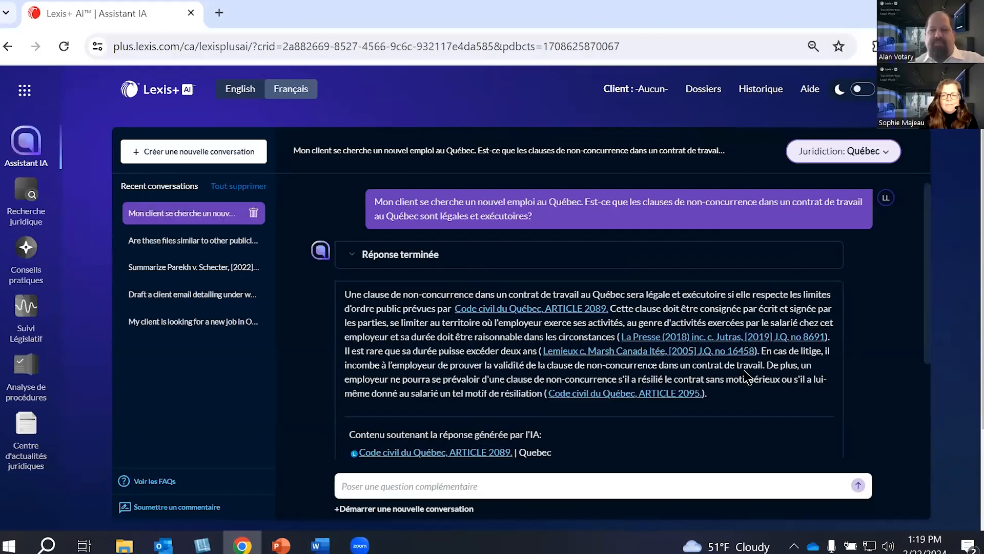
scroll(747, 378, down, 2)
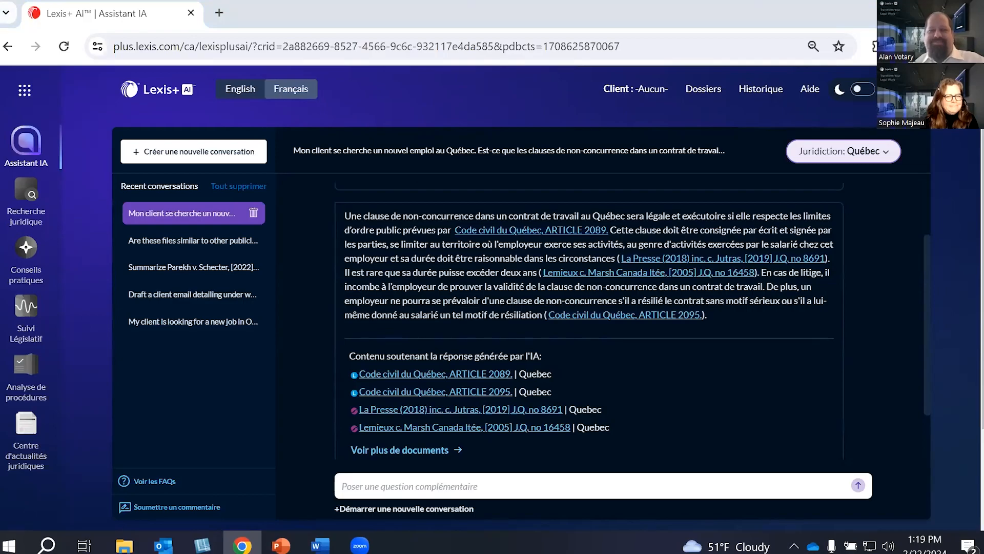
Switch to the running PowerPoint slide show and advance from the "Legal AI that Transforms" slide to the next one
key(alt+Tab)
key(alt+Tab)
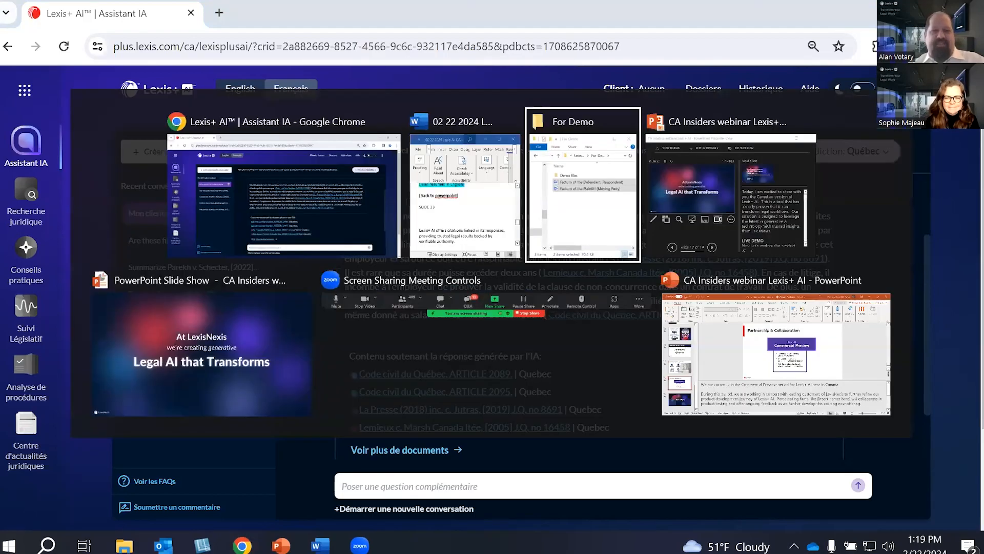
key(alt+Tab)
key(alt+Tab)
key(alt+Tab)
key(alt+Tab)
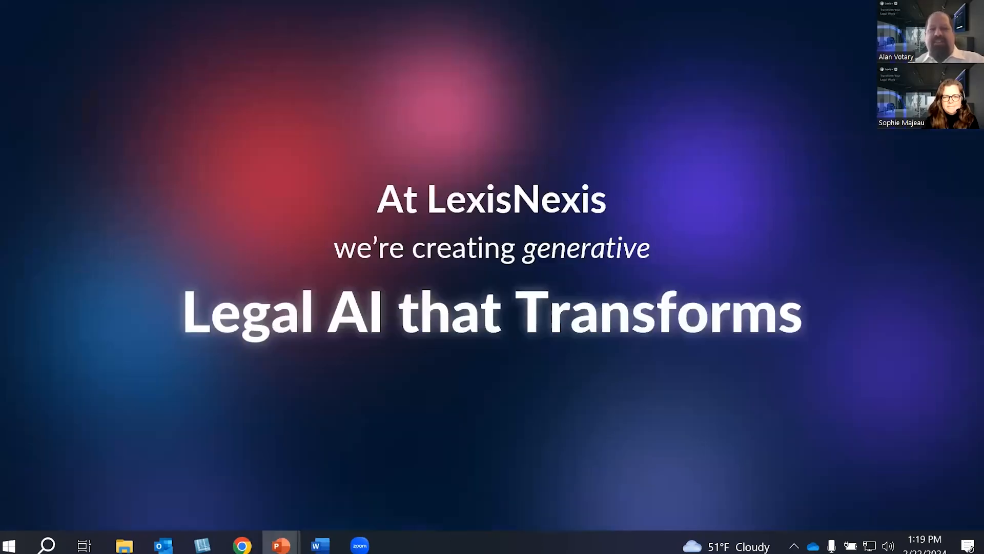
key(Right)
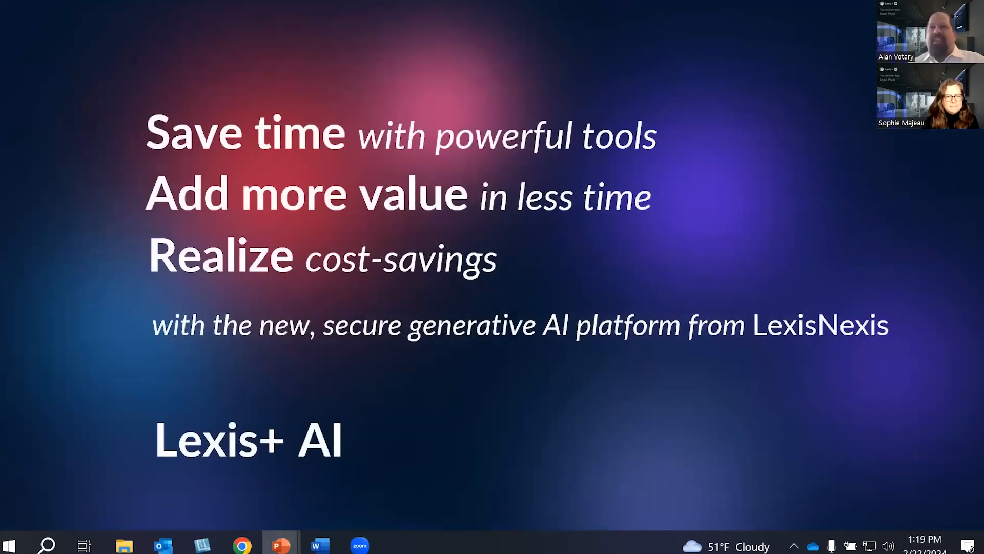